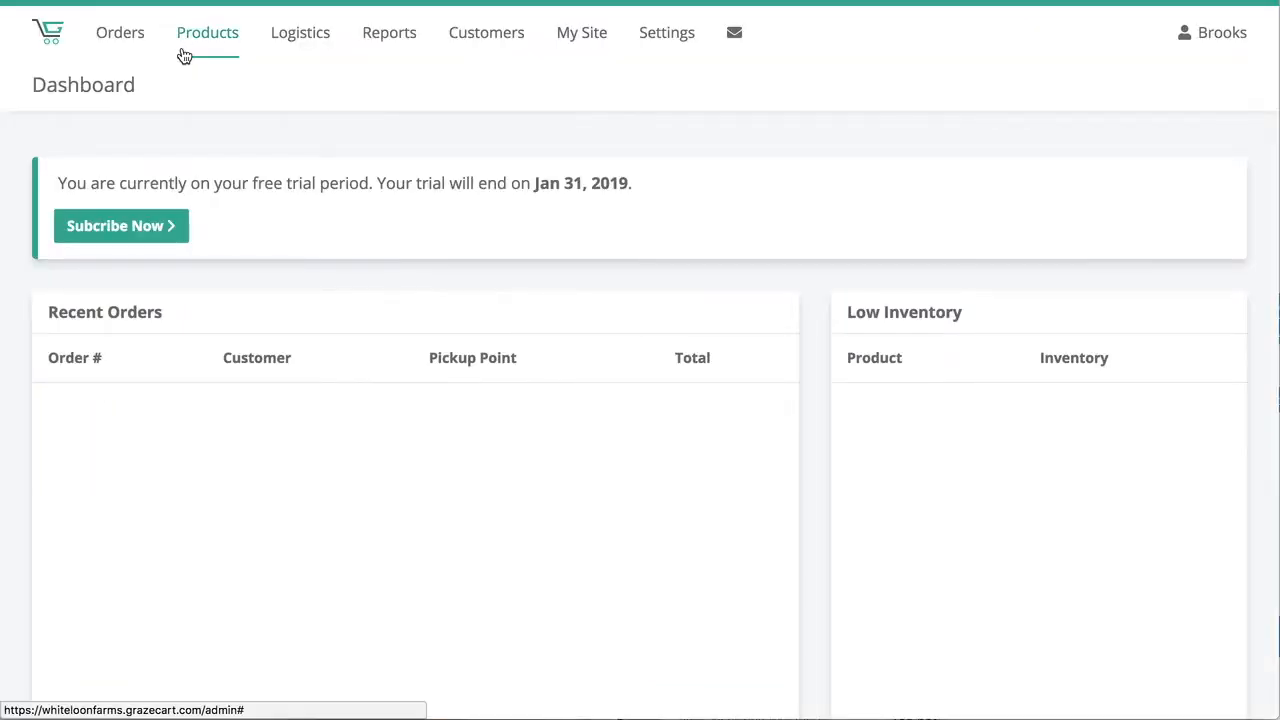
# Step: Create a new product collection named Pastured Lamb with Show in Store Menu turned off
pyautogui.moveTo(182, 52)
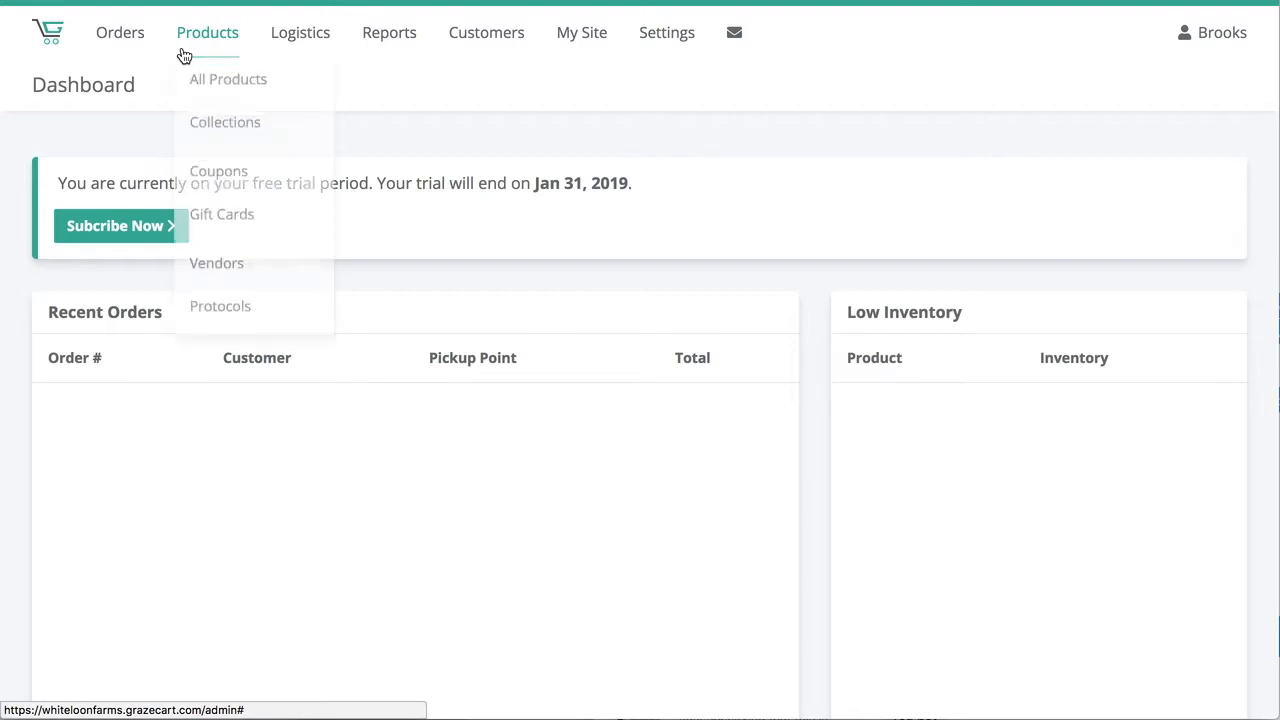
pyautogui.click(202, 130)
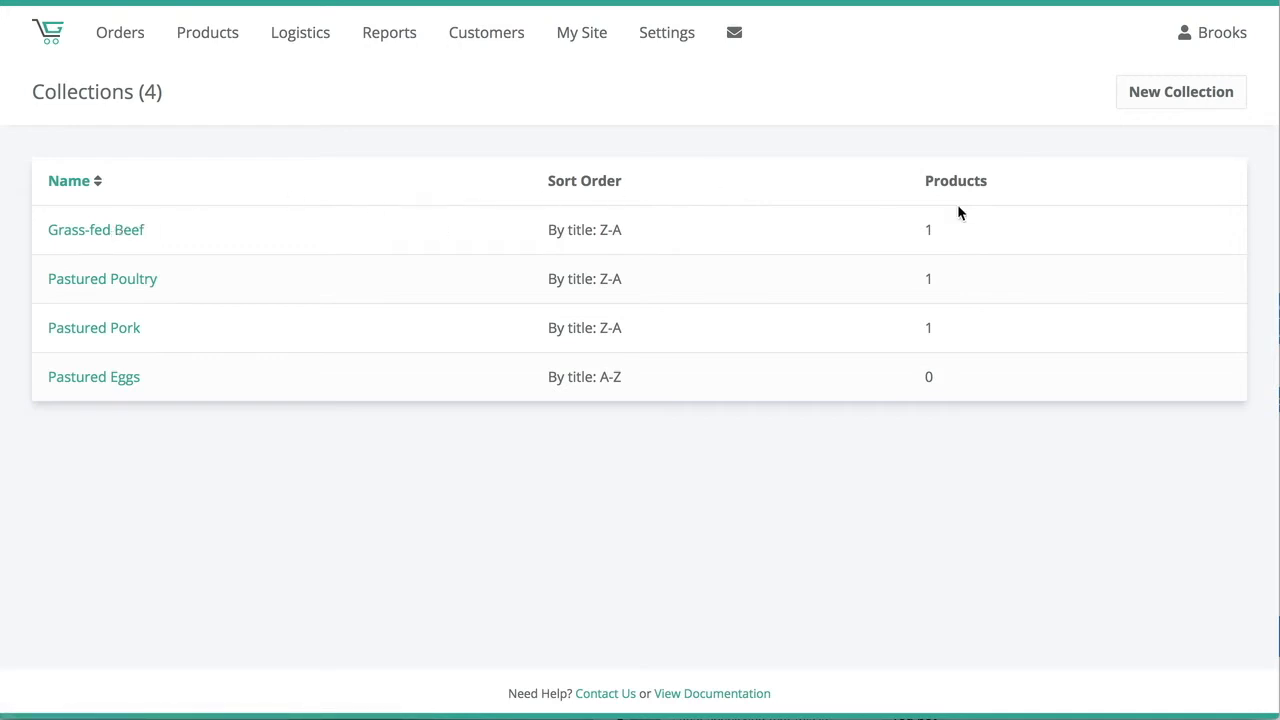
pyautogui.click(1152, 103)
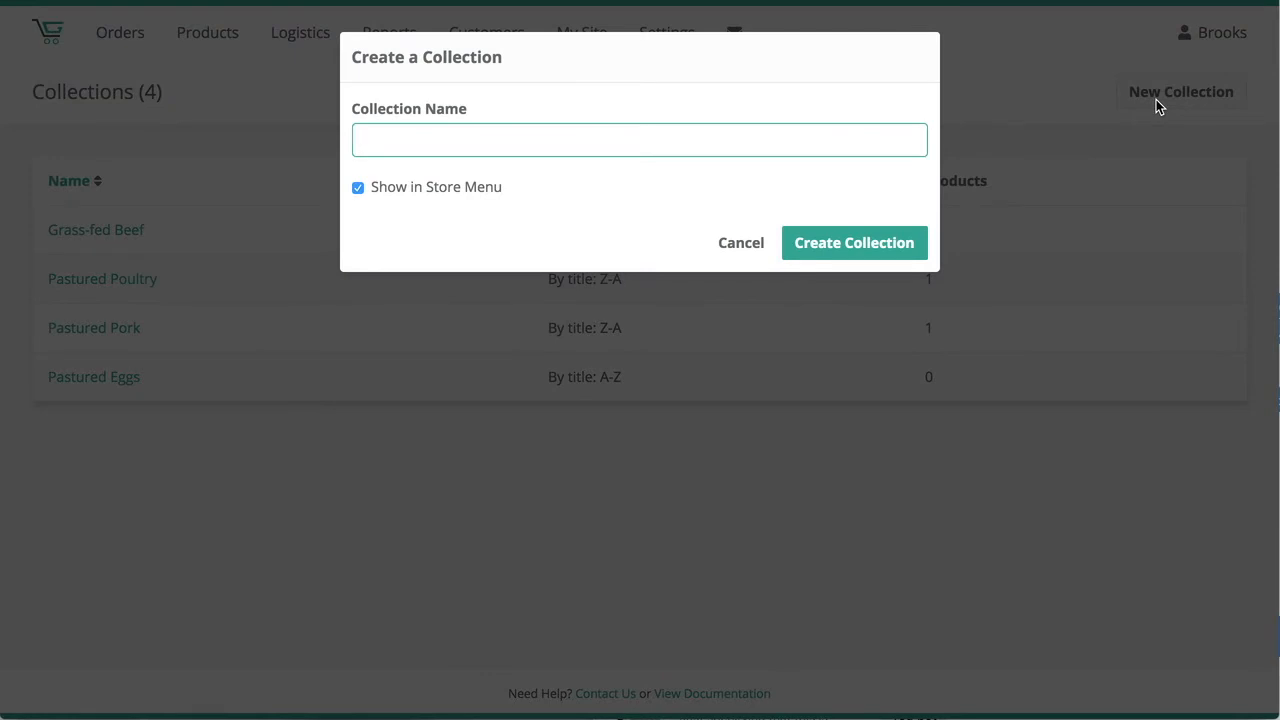
pyautogui.write('L')
pyautogui.press('BackSpace')
pyautogui.write('Pastured ')
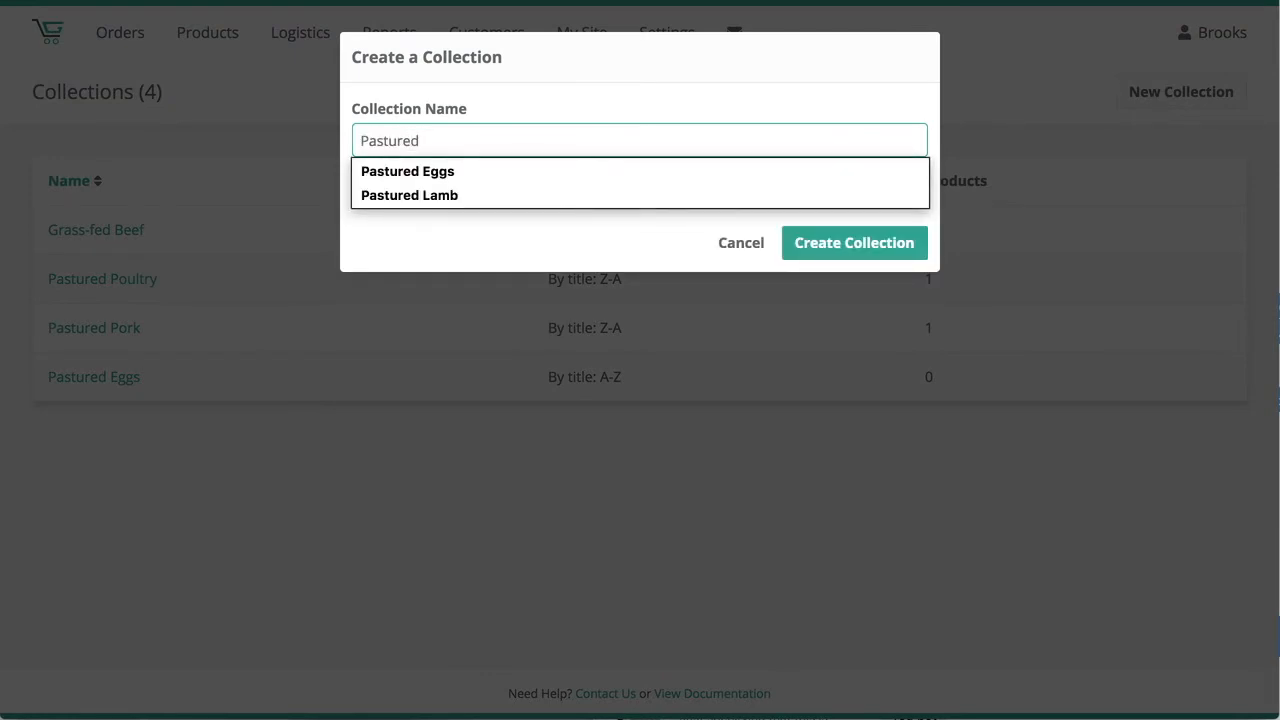
pyautogui.write('Lamb')
pyautogui.click(915, 171)
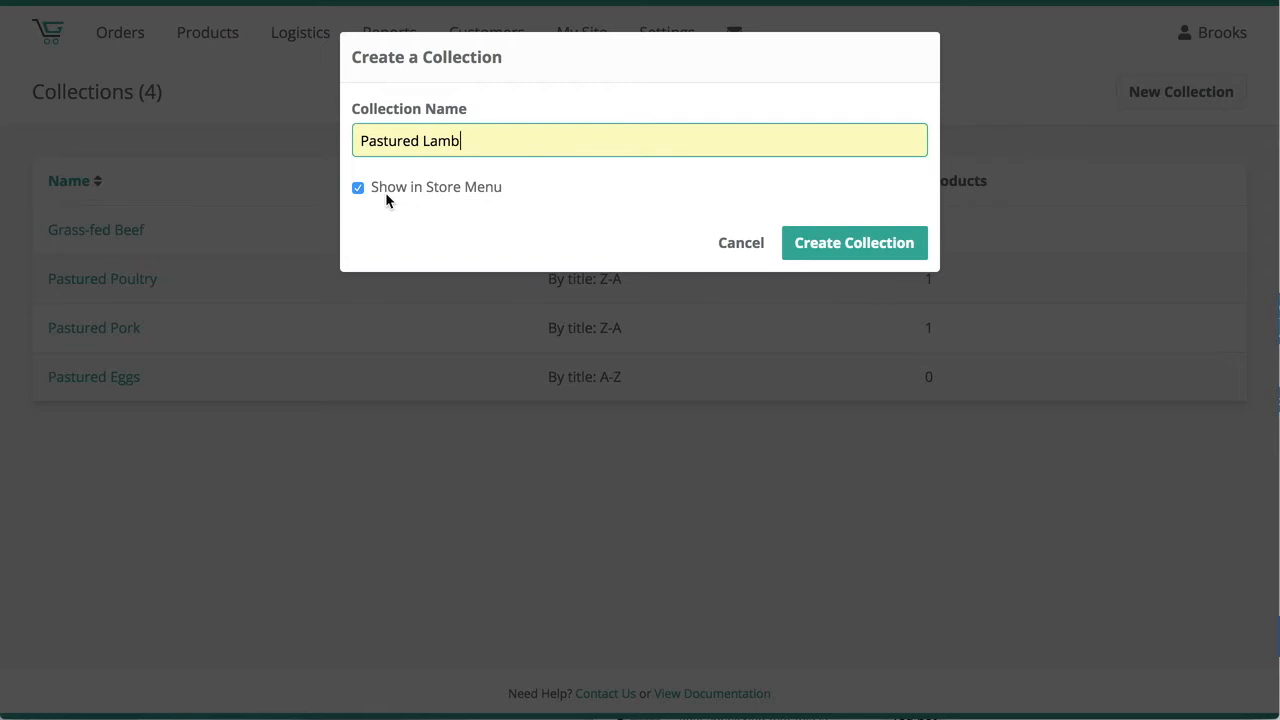
pyautogui.click(855, 243)
pyautogui.click(431, 192)
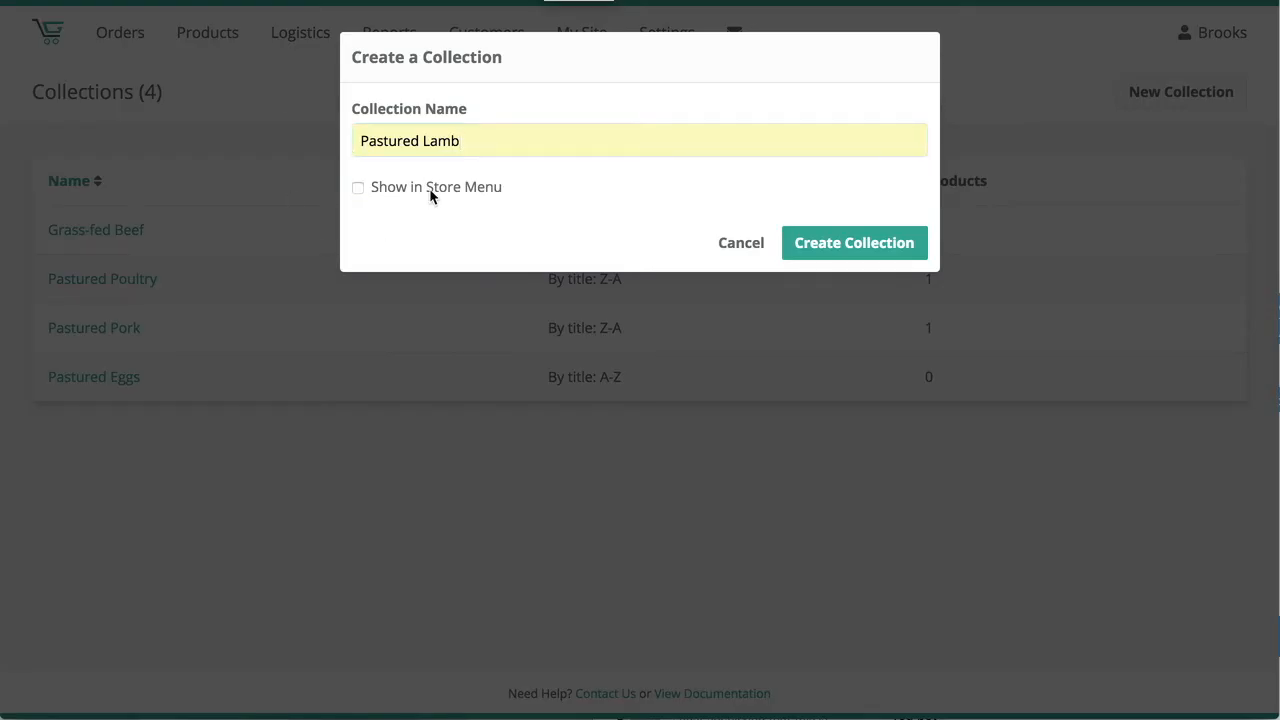
pyautogui.click(849, 245)
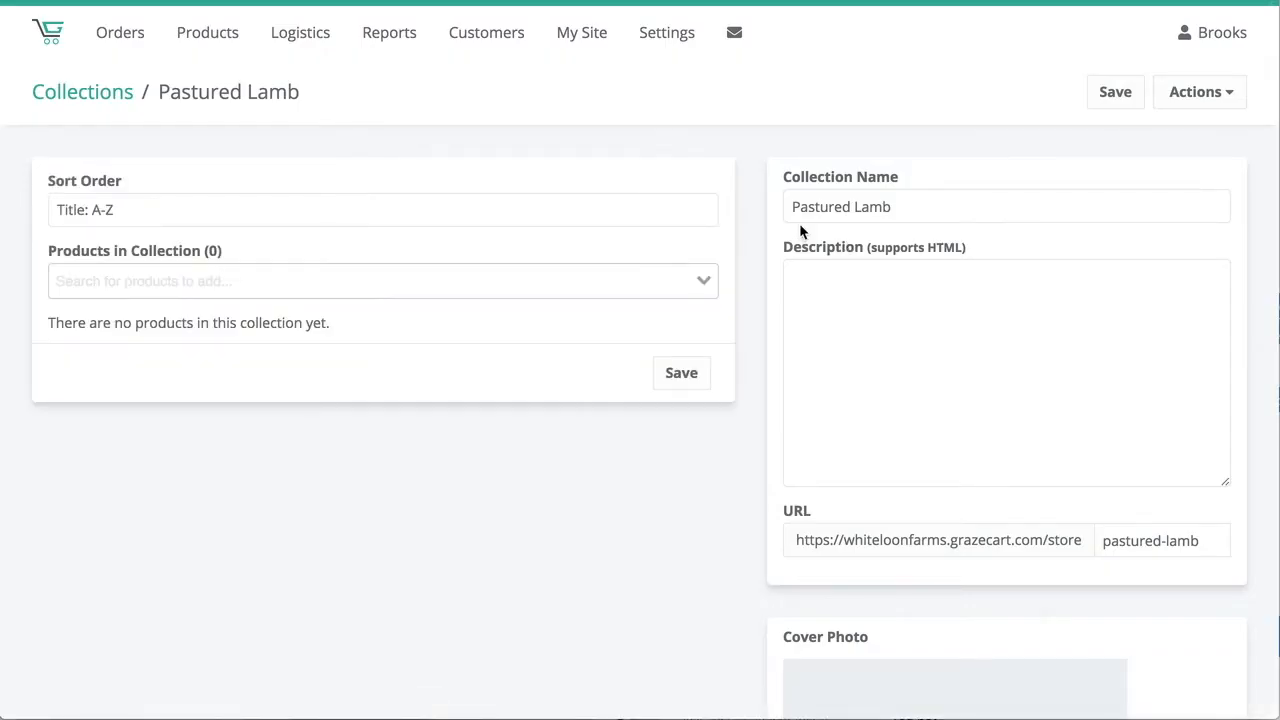
pyautogui.click(1222, 104)
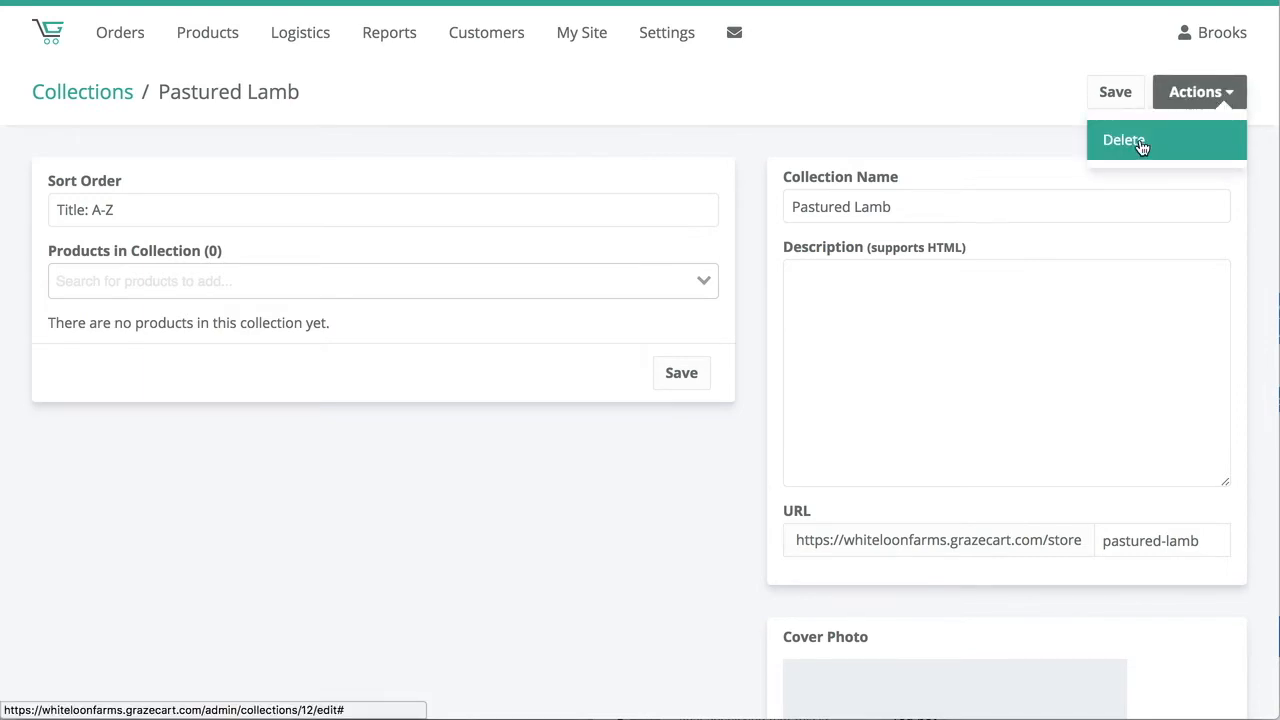
pyautogui.click(847, 131)
pyautogui.click(904, 210)
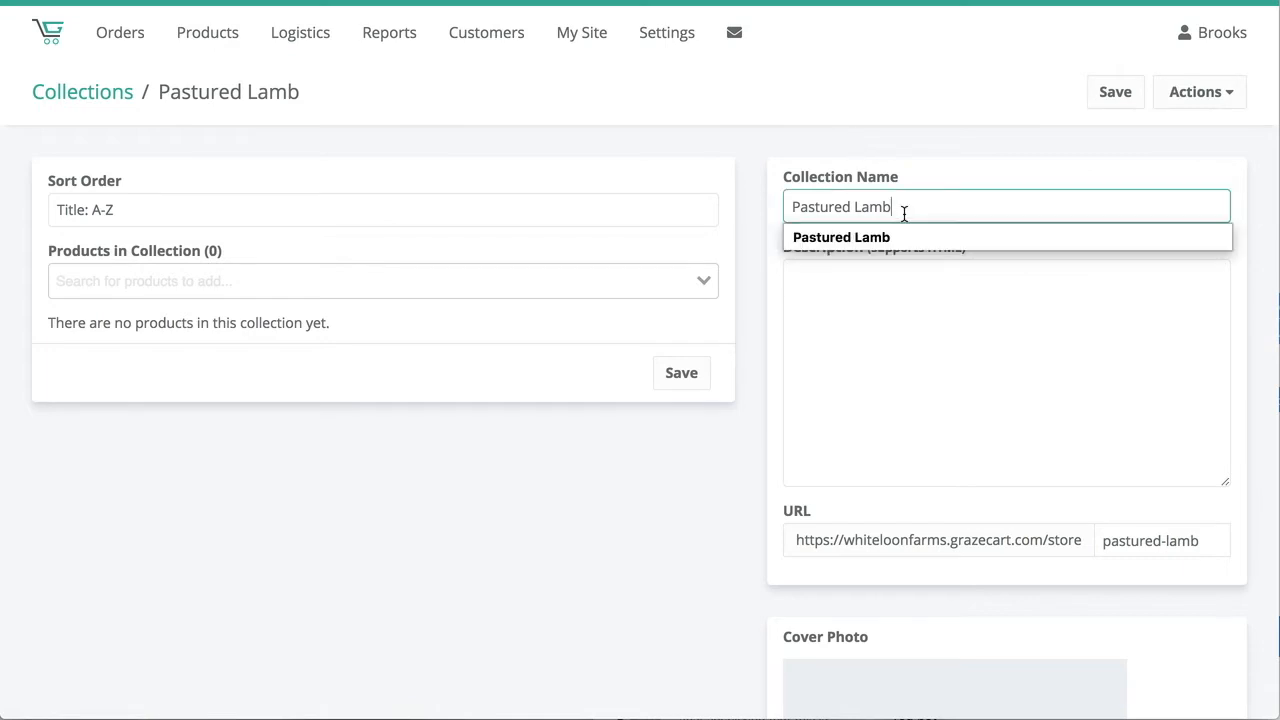
pyautogui.click(846, 314)
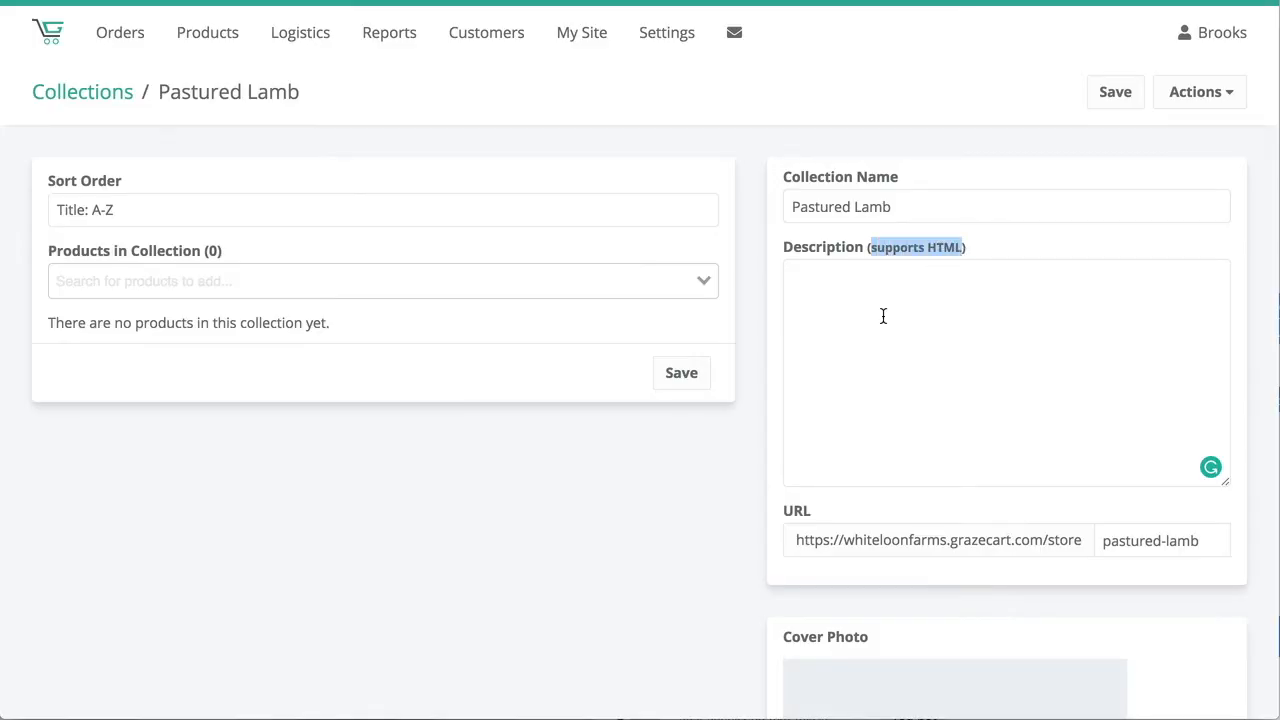
pyautogui.click(883, 316)
pyautogui.scroll(-3, 831, 457)
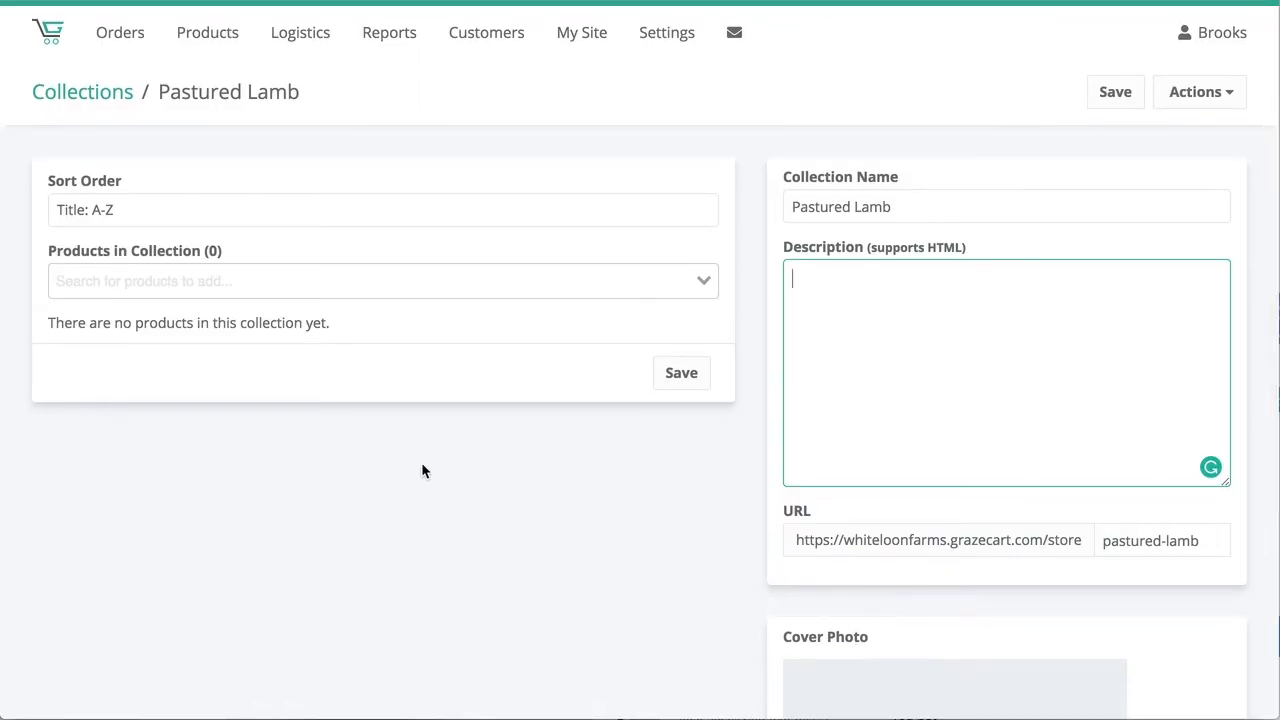
# Step: Search for "egg" and add Dozen Large Eggs (Sample) to the Pastured Lamb collection
pyautogui.click(360, 300)
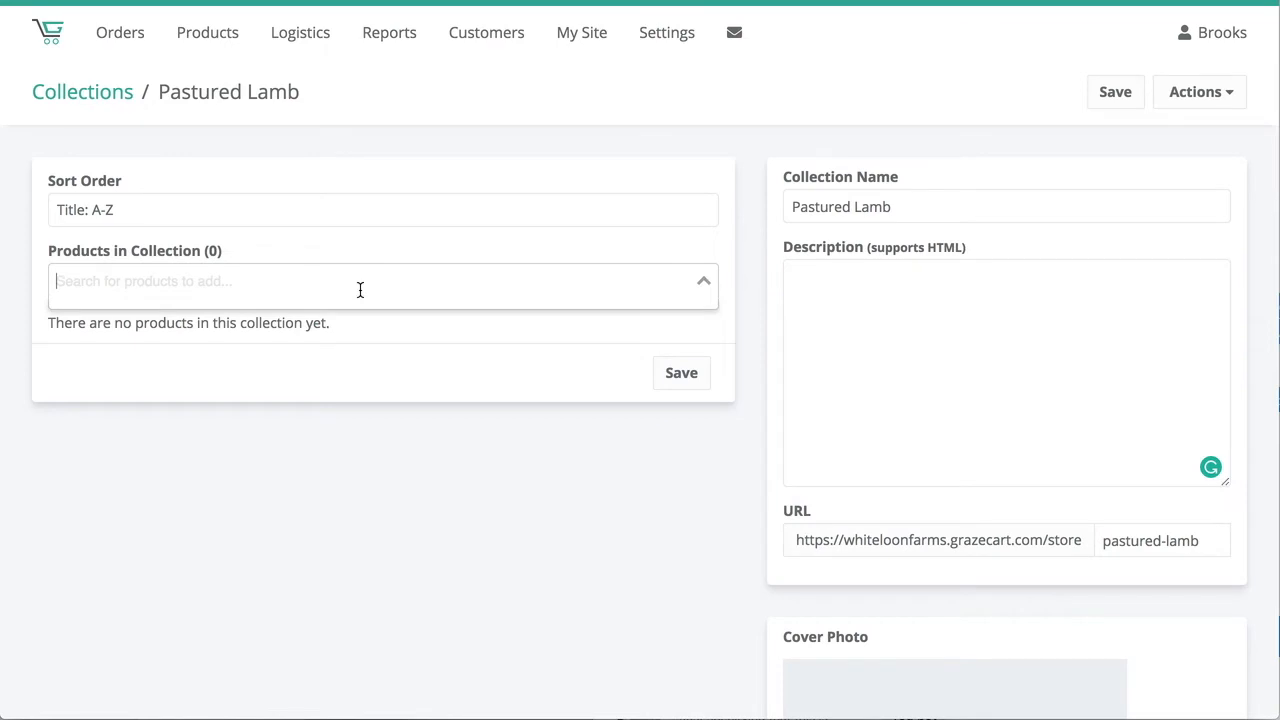
pyautogui.write('pas')
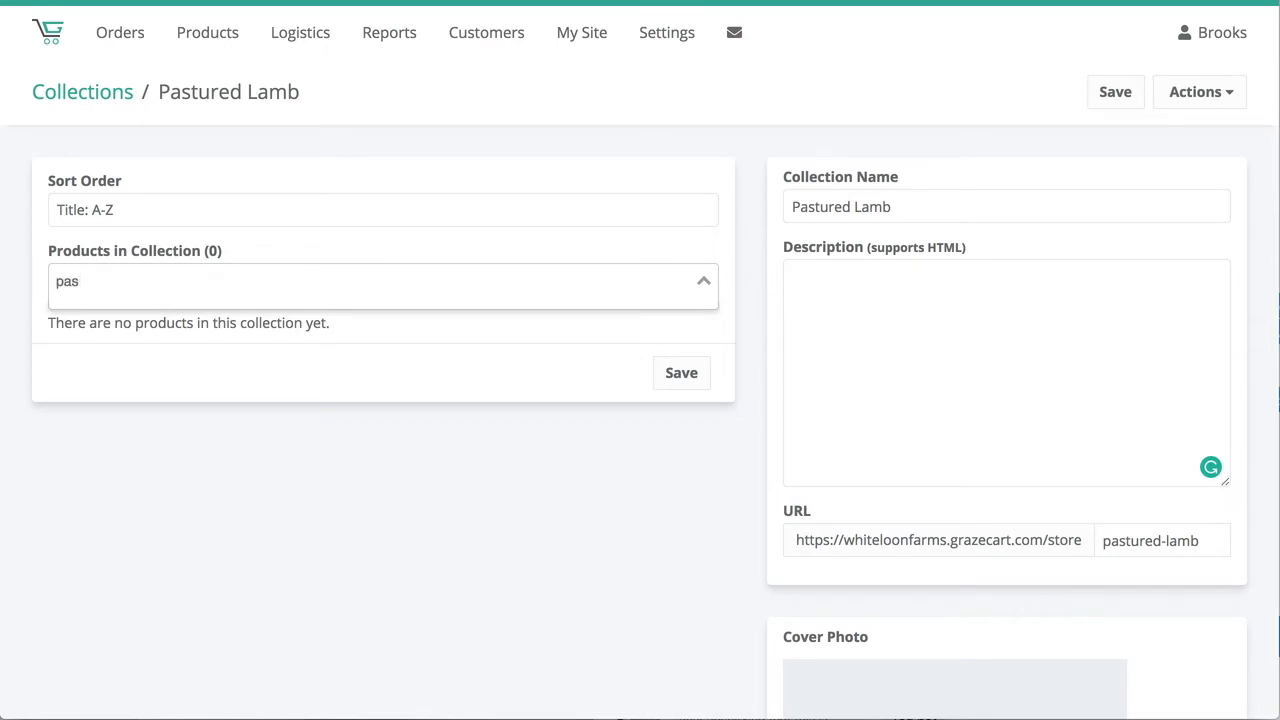
pyautogui.press('BackSpace')
pyautogui.press('BackSpace')
pyautogui.press('BackSpace')
pyautogui.write('sq')
pyautogui.press('BackSpace')
pyautogui.press('BackSpace')
pyautogui.write('egg')
pyautogui.click(220, 325)
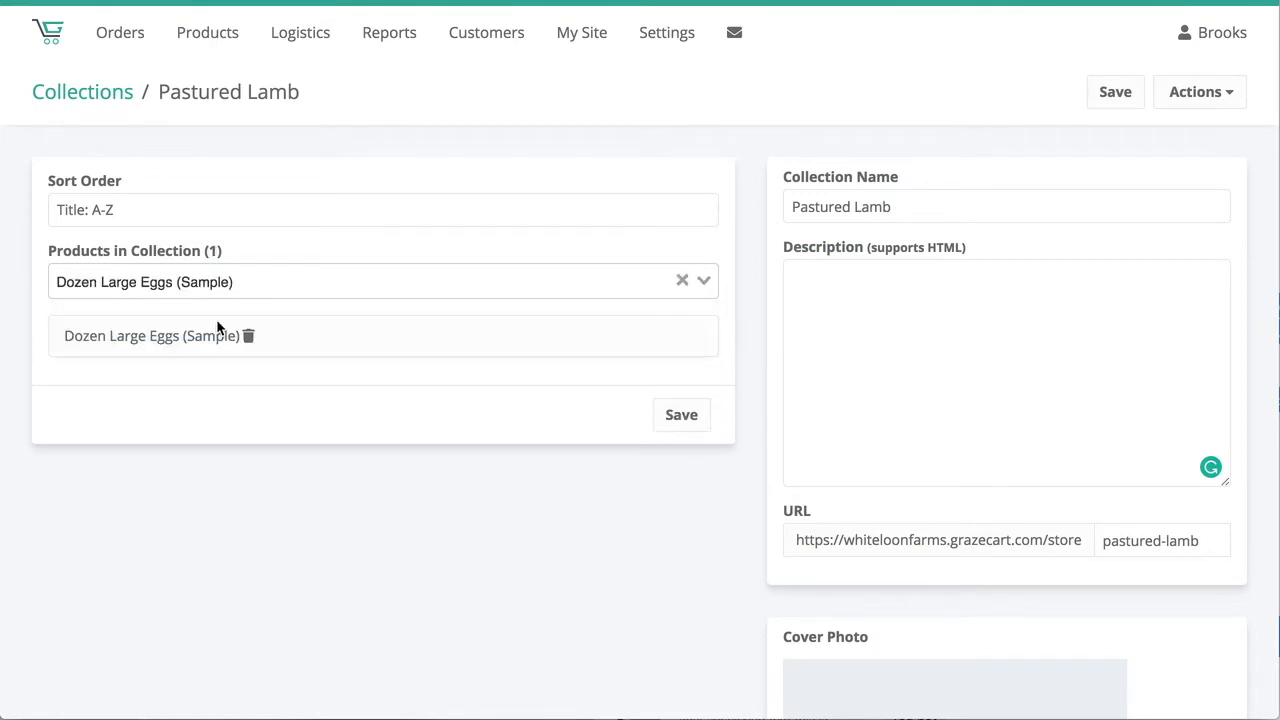
# Step: Add Pork Chop (Sample) to the Pastured Lamb collection as well and save the product list
pyautogui.click(250, 282)
pyautogui.write('pastu')
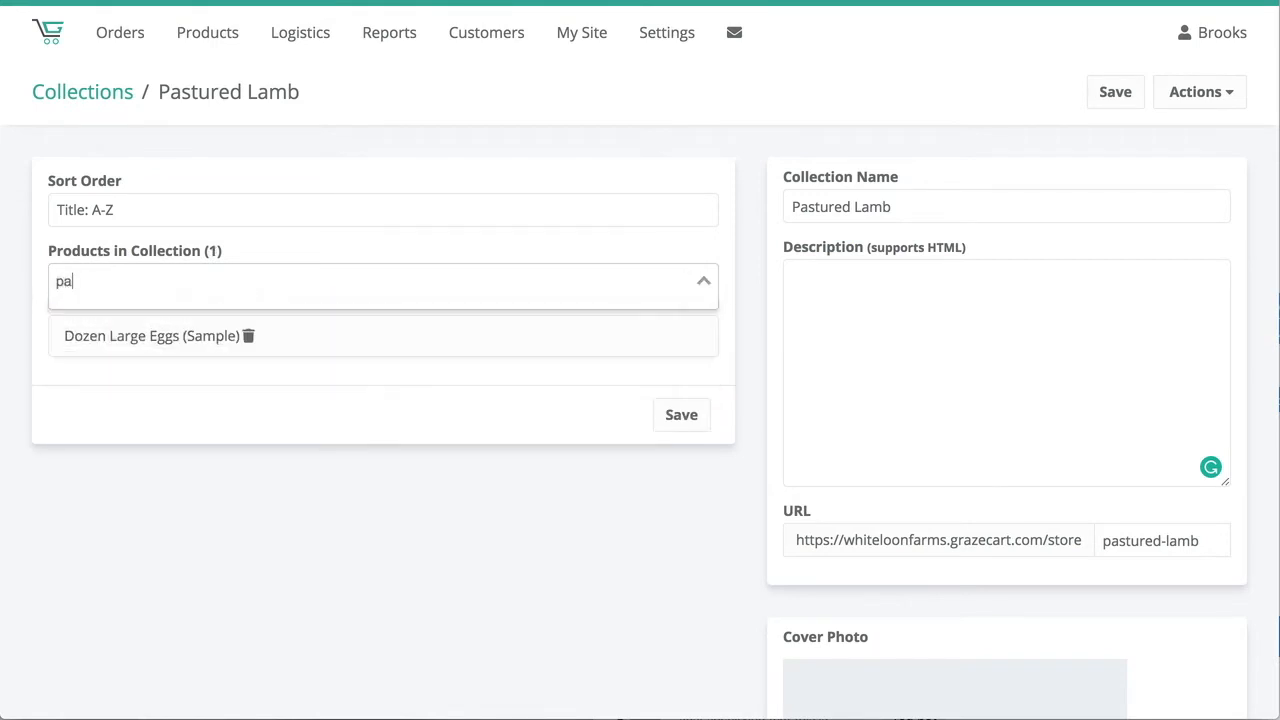
pyautogui.press('BackSpace')
pyautogui.press('BackSpace')
pyautogui.press('BackSpace')
pyautogui.press('BackSpace')
pyautogui.press('BackSpace')
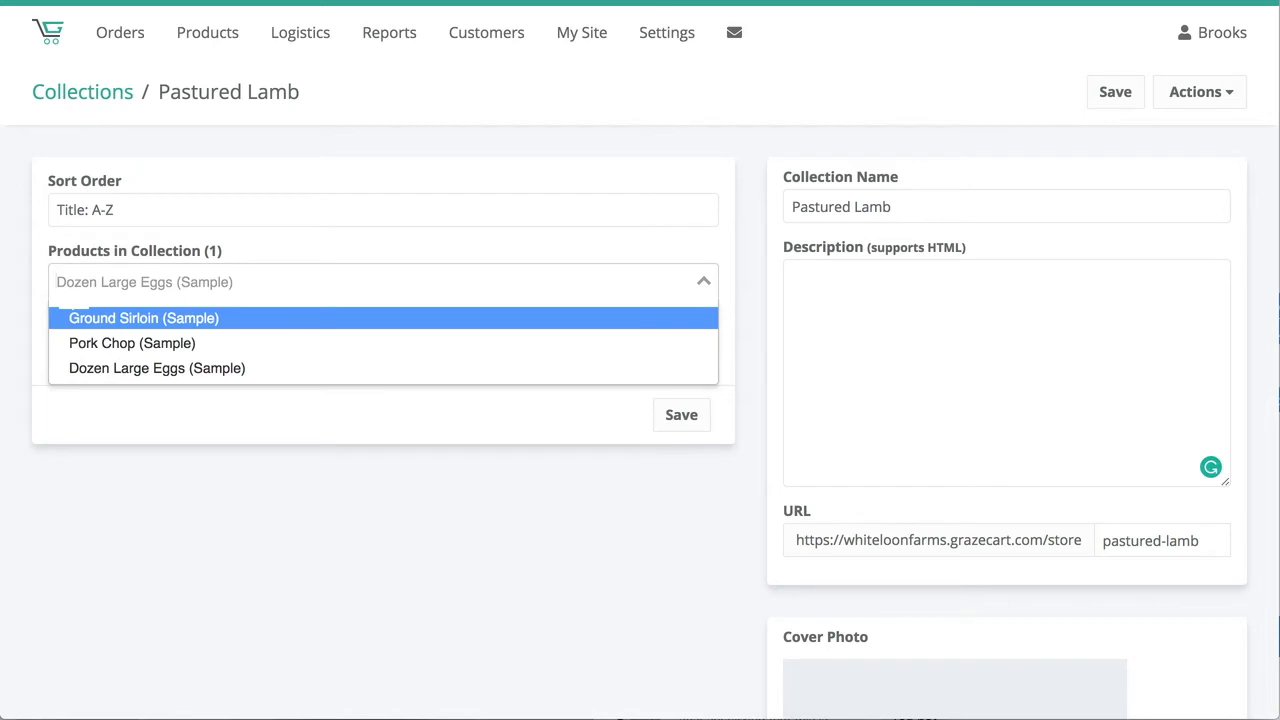
pyautogui.click(141, 345)
pyautogui.click(672, 484)
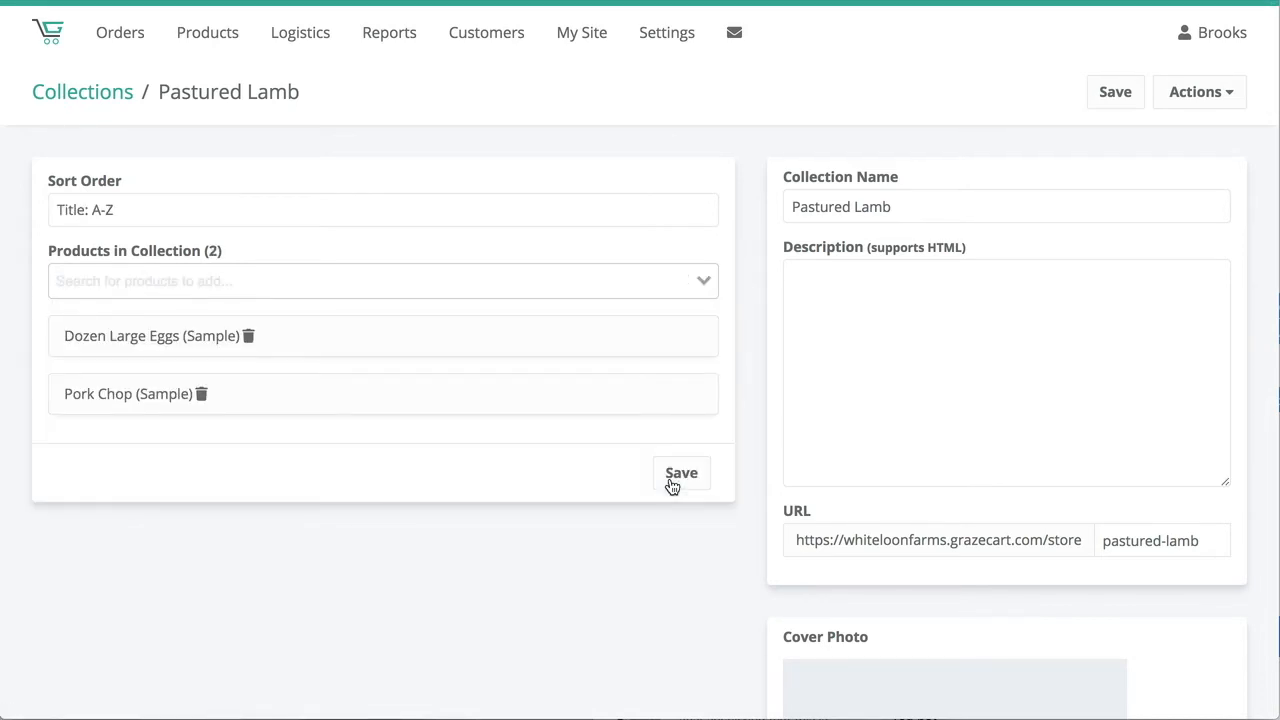
# Step: Set the collection's sort order to Custom Sort, move Dozen Large Eggs (Sample) below Pork Chop (Sample), and save
pyautogui.click(134, 212)
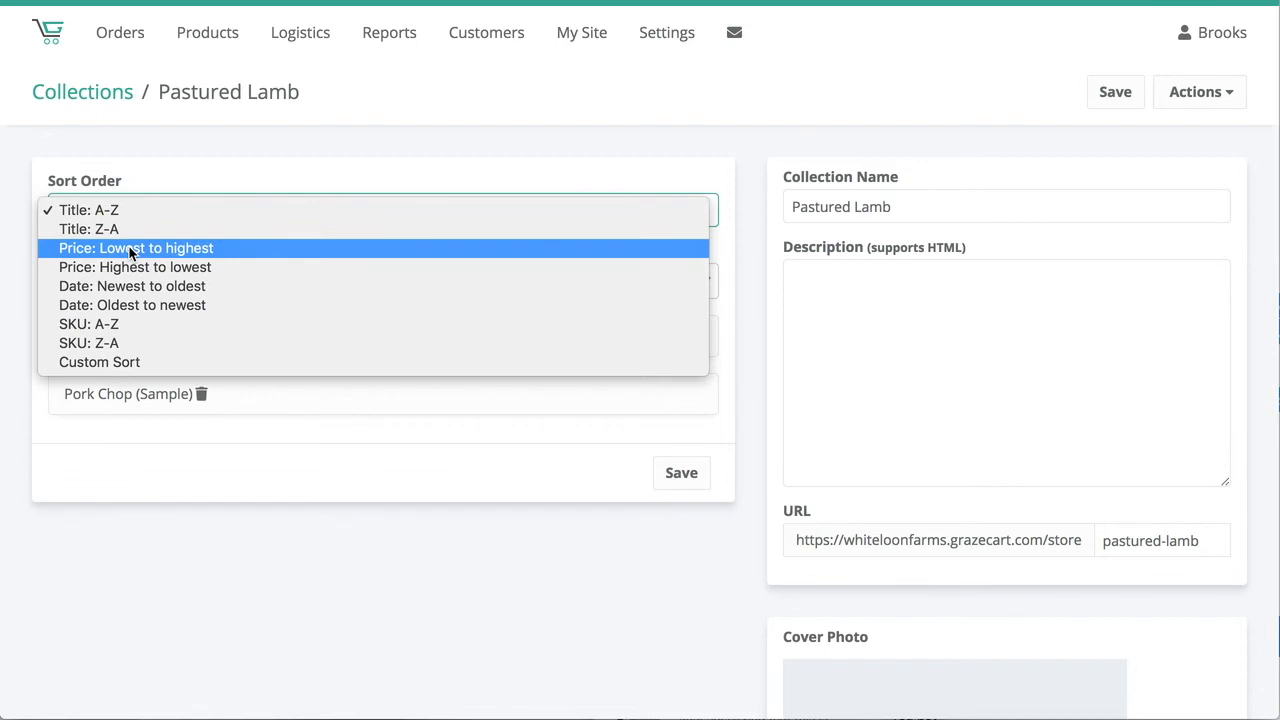
pyautogui.click(117, 362)
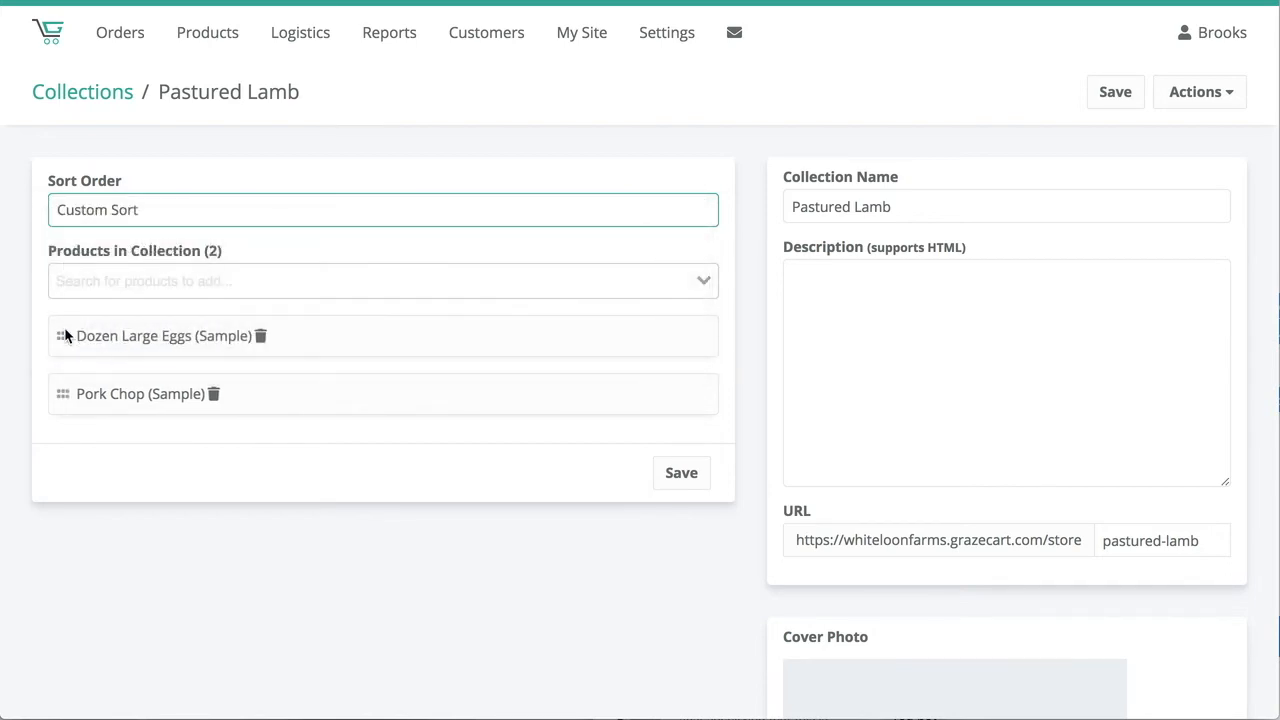
pyautogui.moveTo(63, 334); pyautogui.dragTo(72, 395)
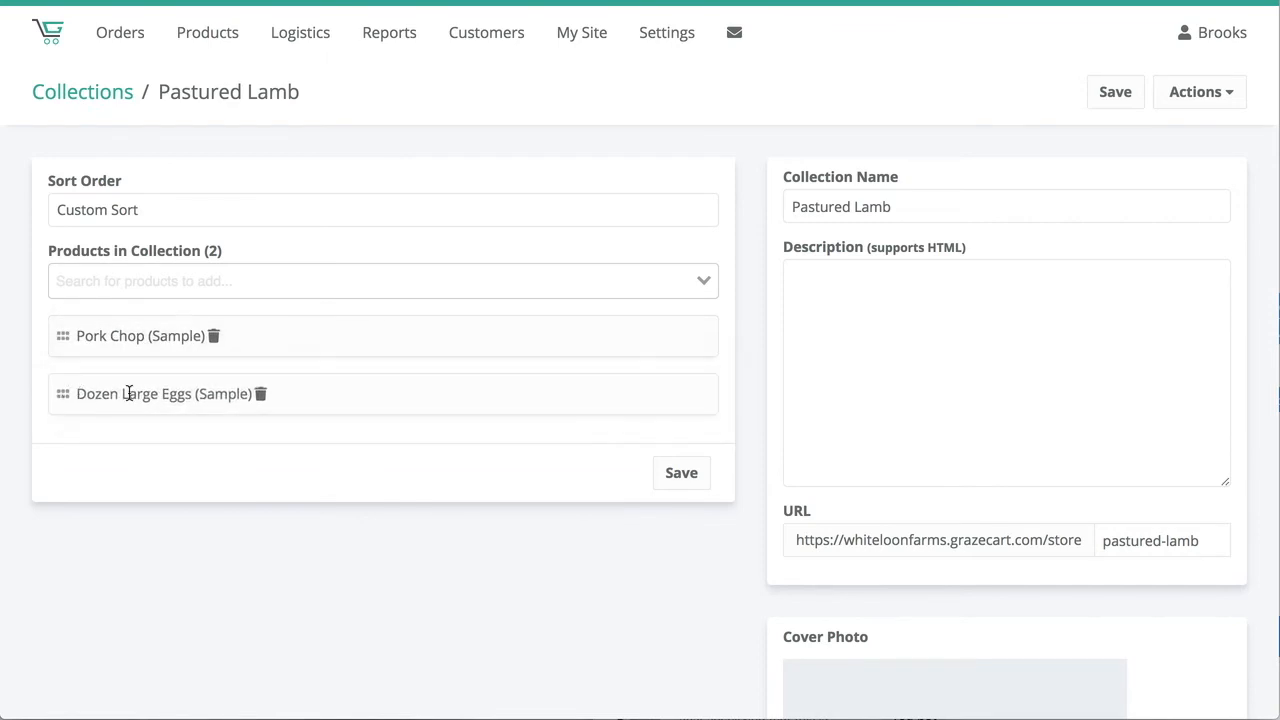
pyautogui.click(690, 482)
pyautogui.click(1114, 100)
# Step: Add the Pastured Lamb collection to the site's Store Menu, placed between Pastured Poultry and Pastured Pork
pyautogui.click(583, 40)
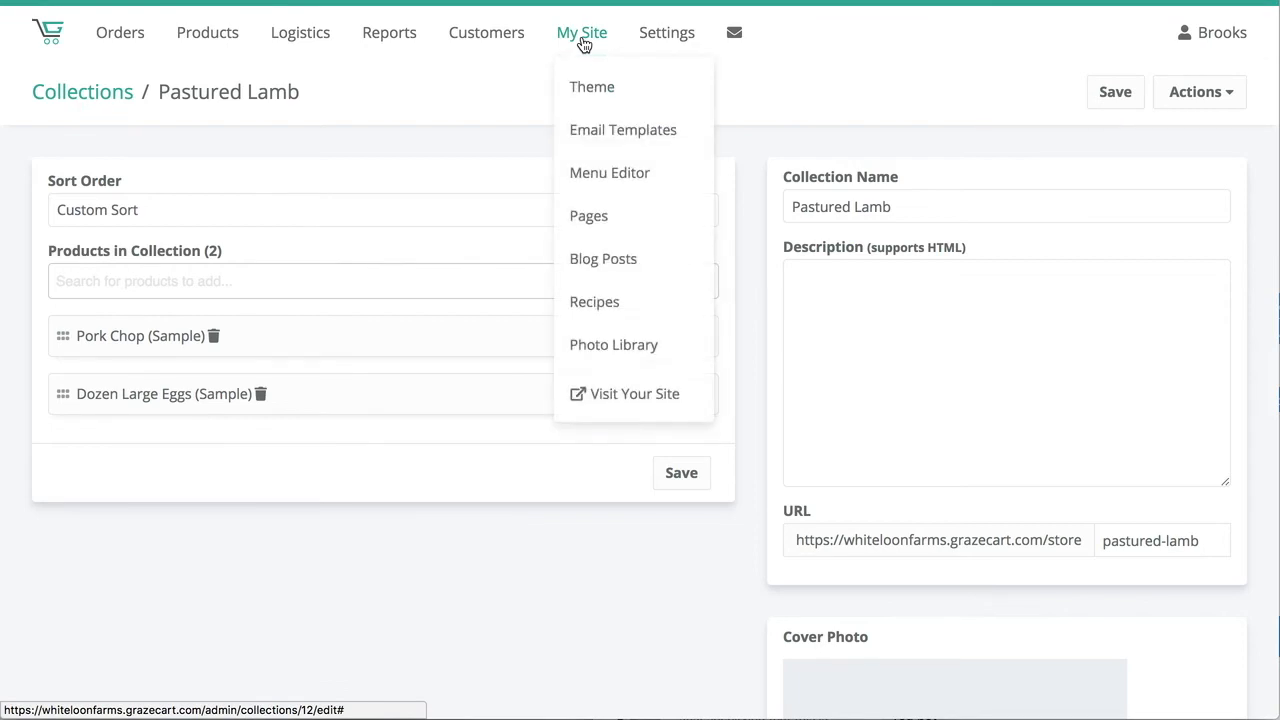
pyautogui.click(587, 175)
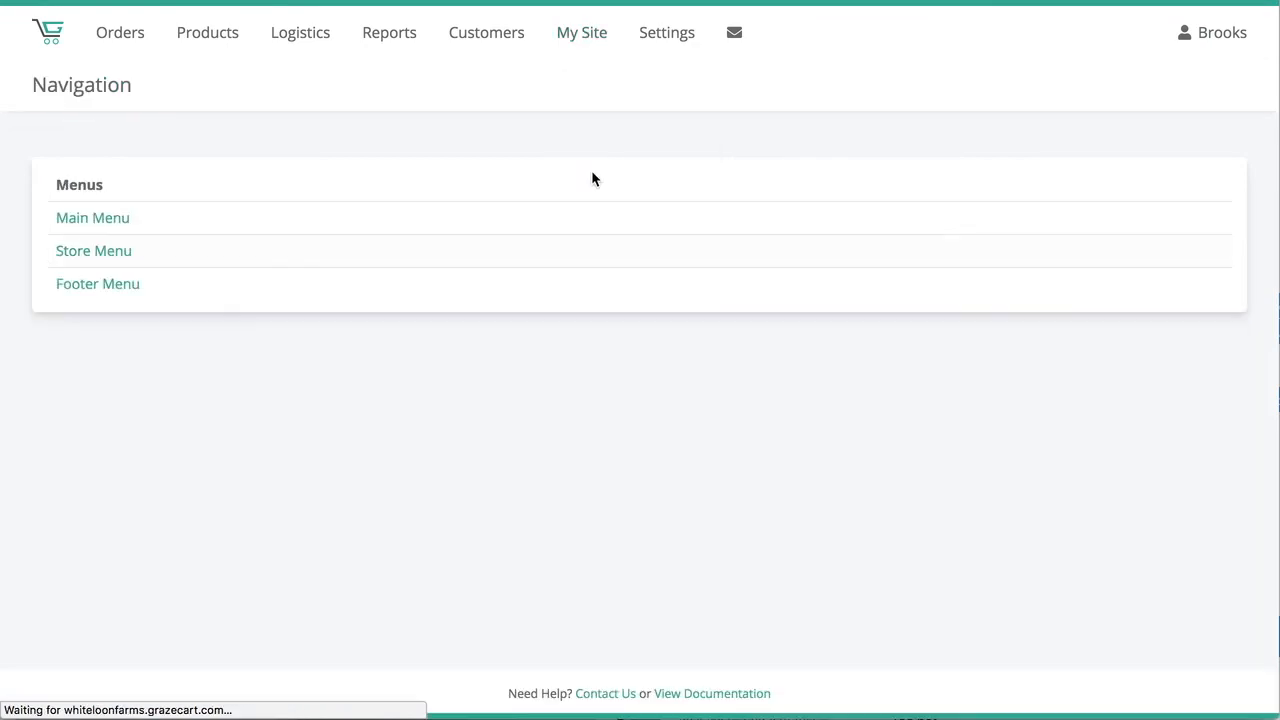
pyautogui.click(107, 255)
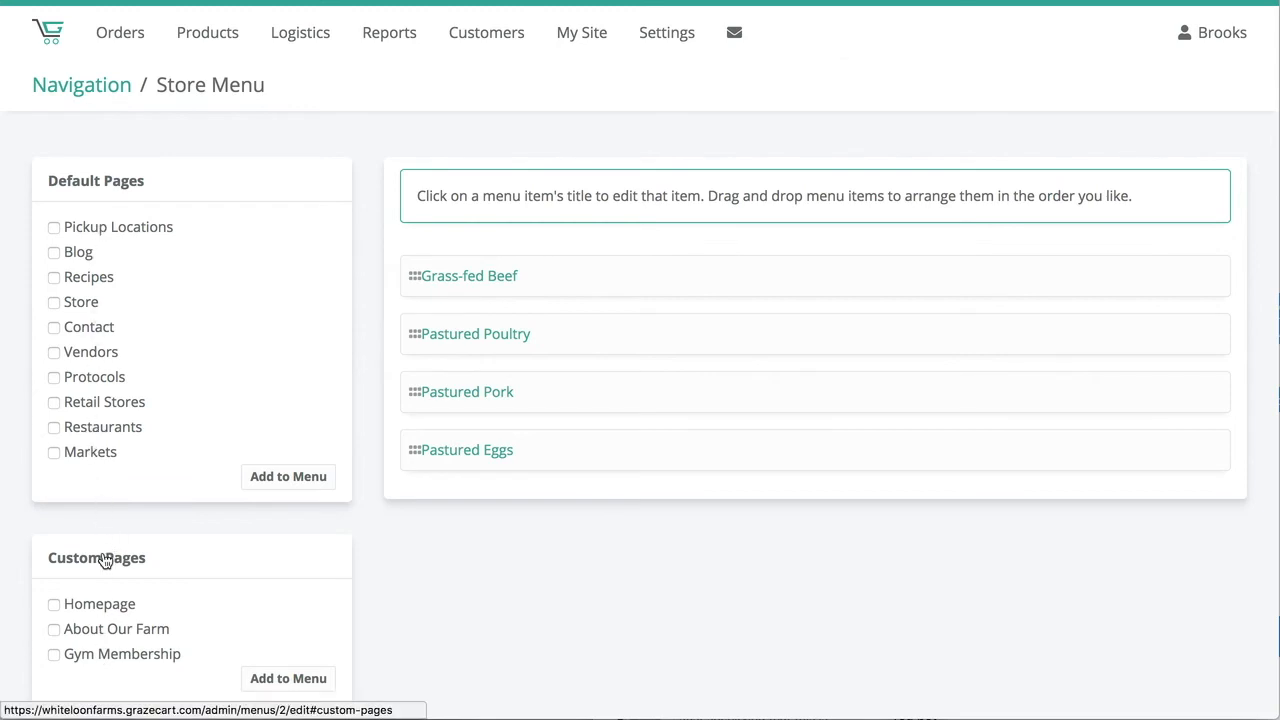
pyautogui.scroll(-3, 104, 560)
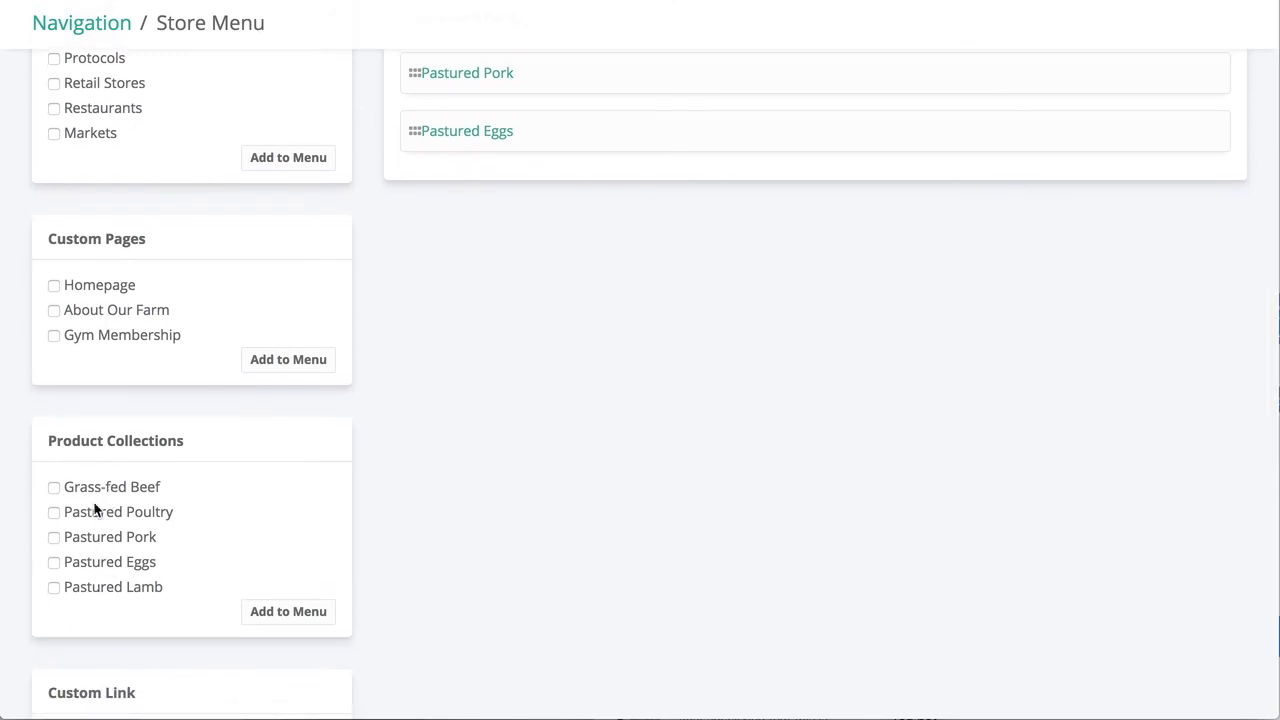
pyautogui.click(53, 588)
pyautogui.click(258, 613)
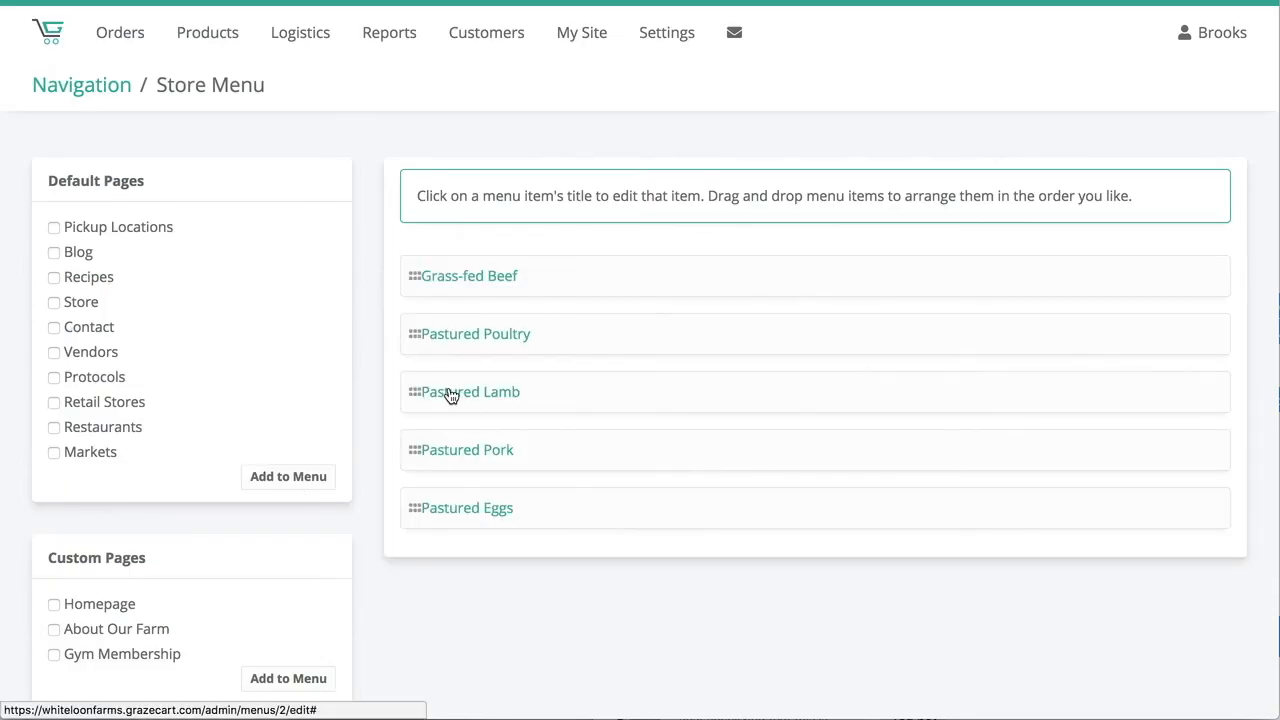
# Step: Delete the Grass-fed Beef item from the Store Menu
pyautogui.click(450, 284)
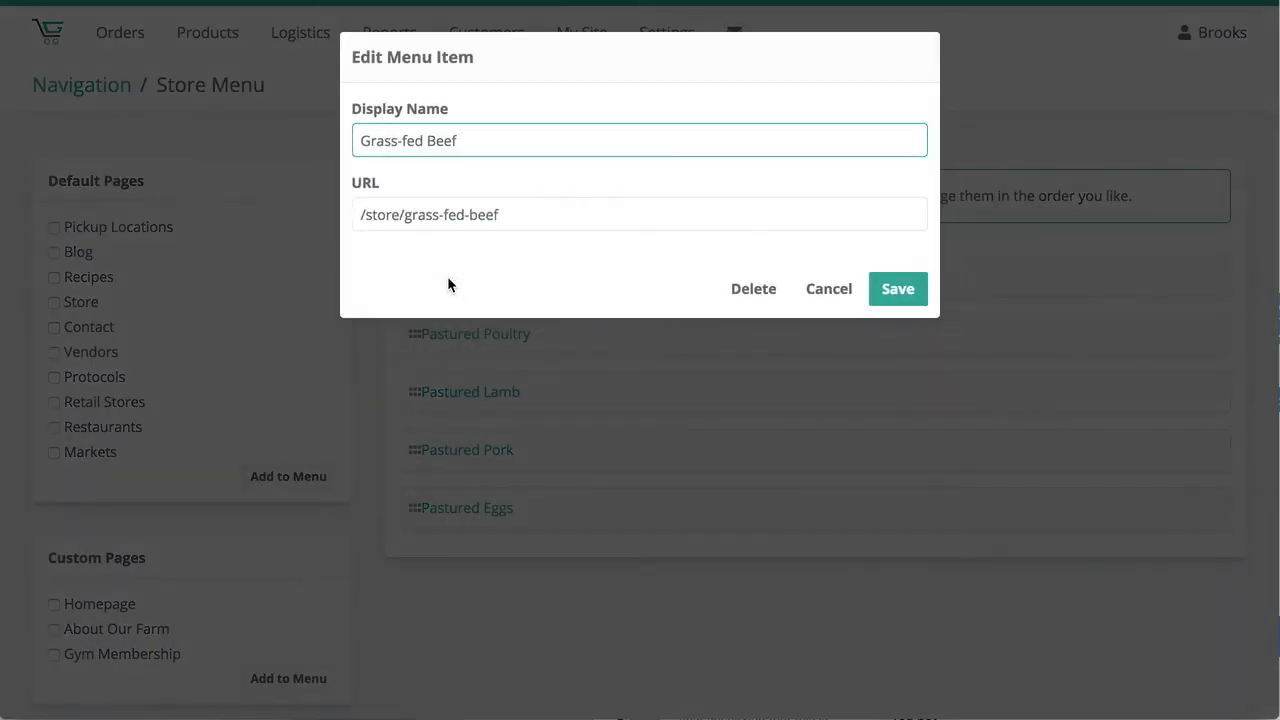
pyautogui.click(752, 289)
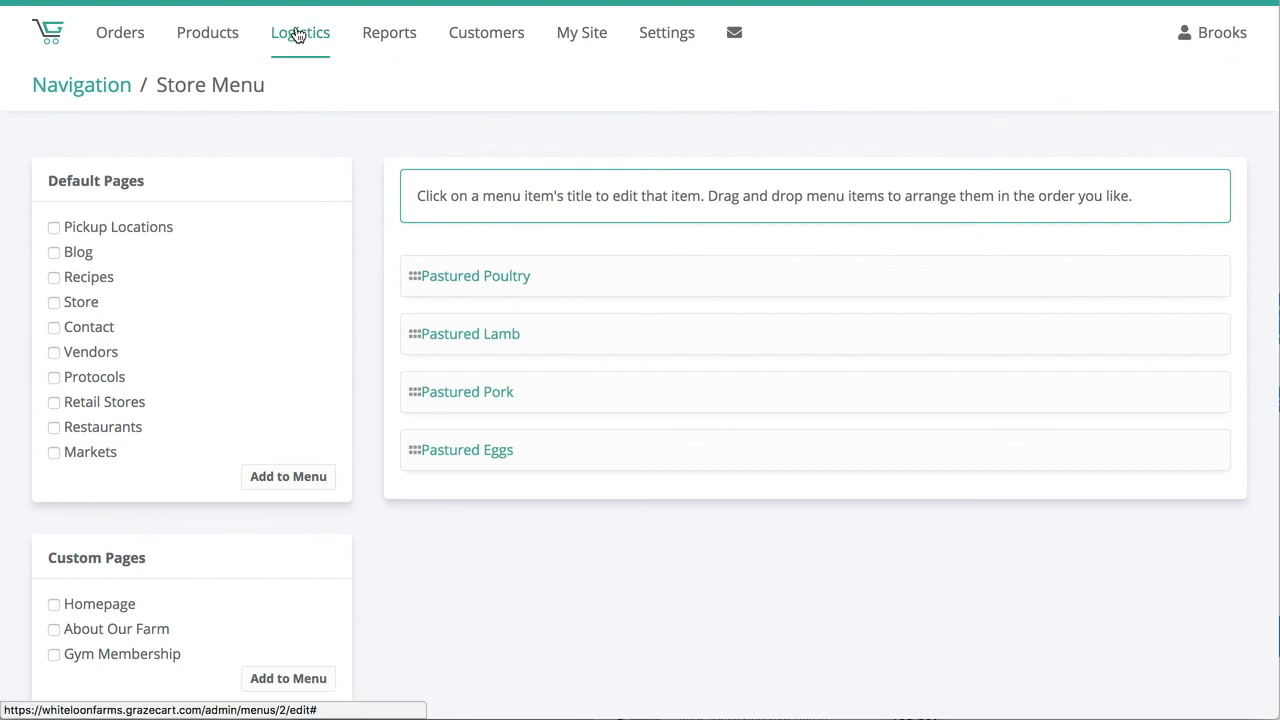
# Step: Open the Pastured Poultry collection from the collections list and check which actions are available for it
pyautogui.moveTo(206, 34)
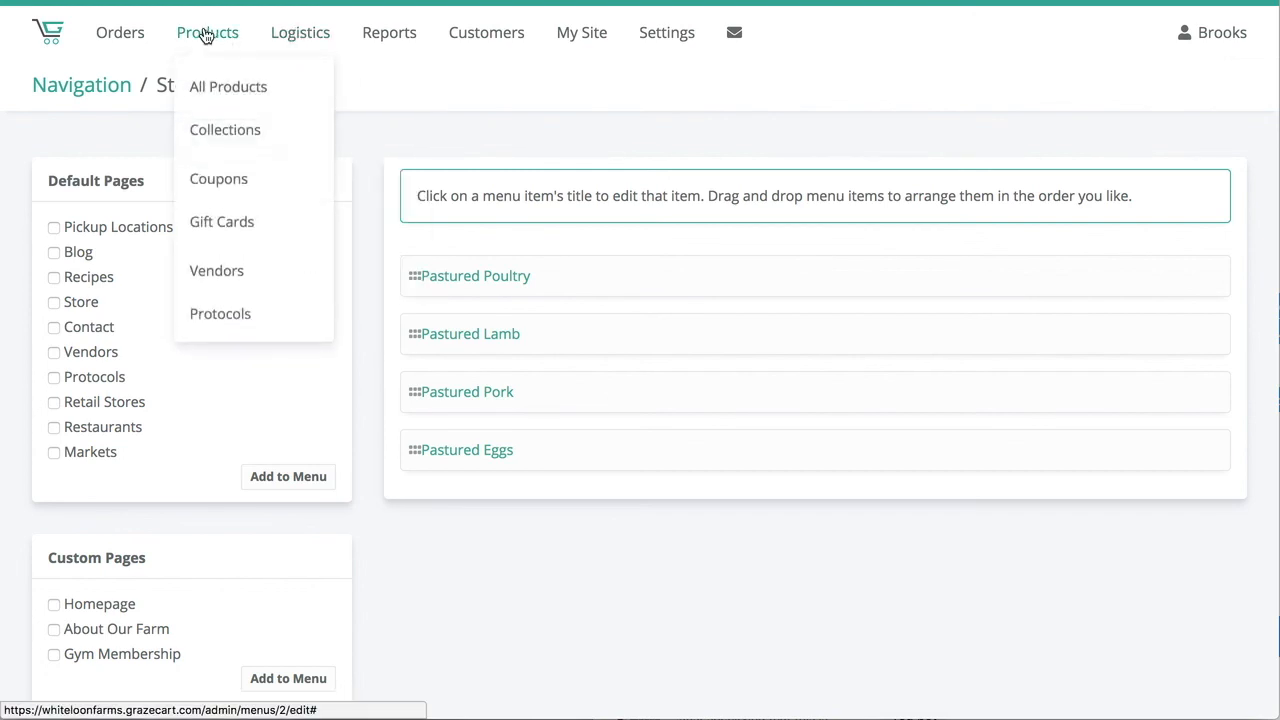
pyautogui.click(206, 130)
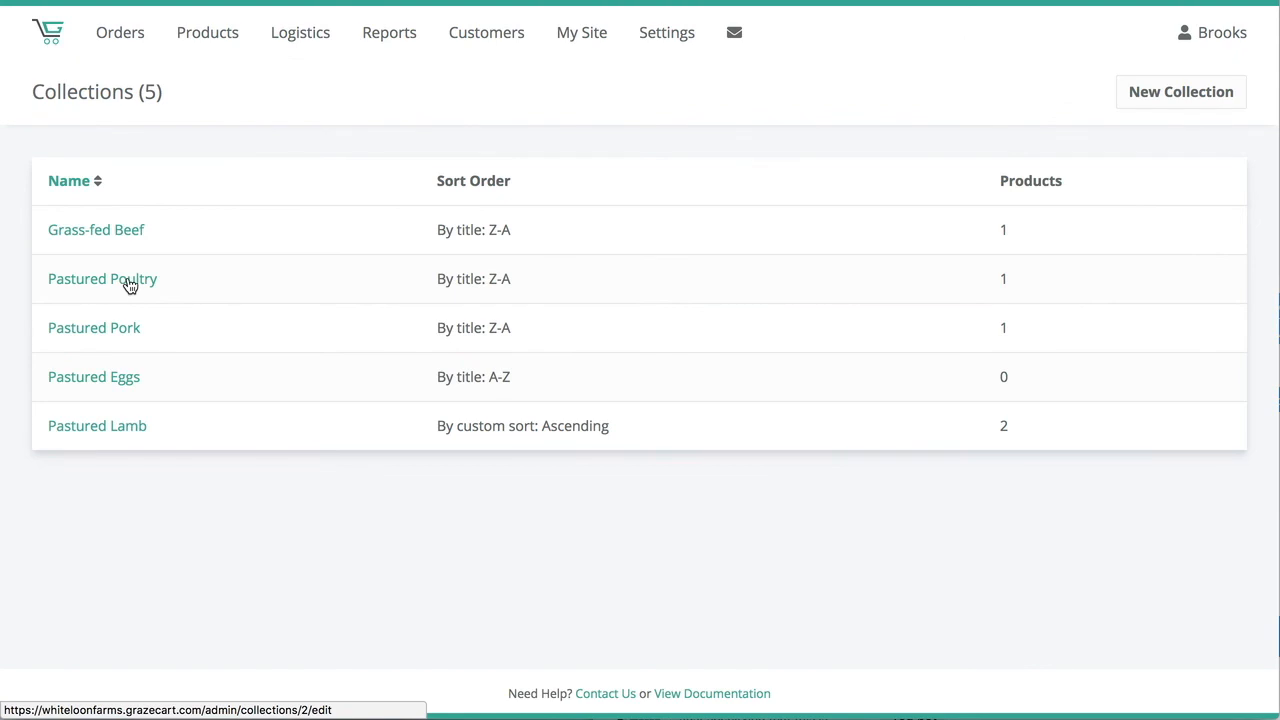
pyautogui.click(128, 285)
pyautogui.click(1200, 95)
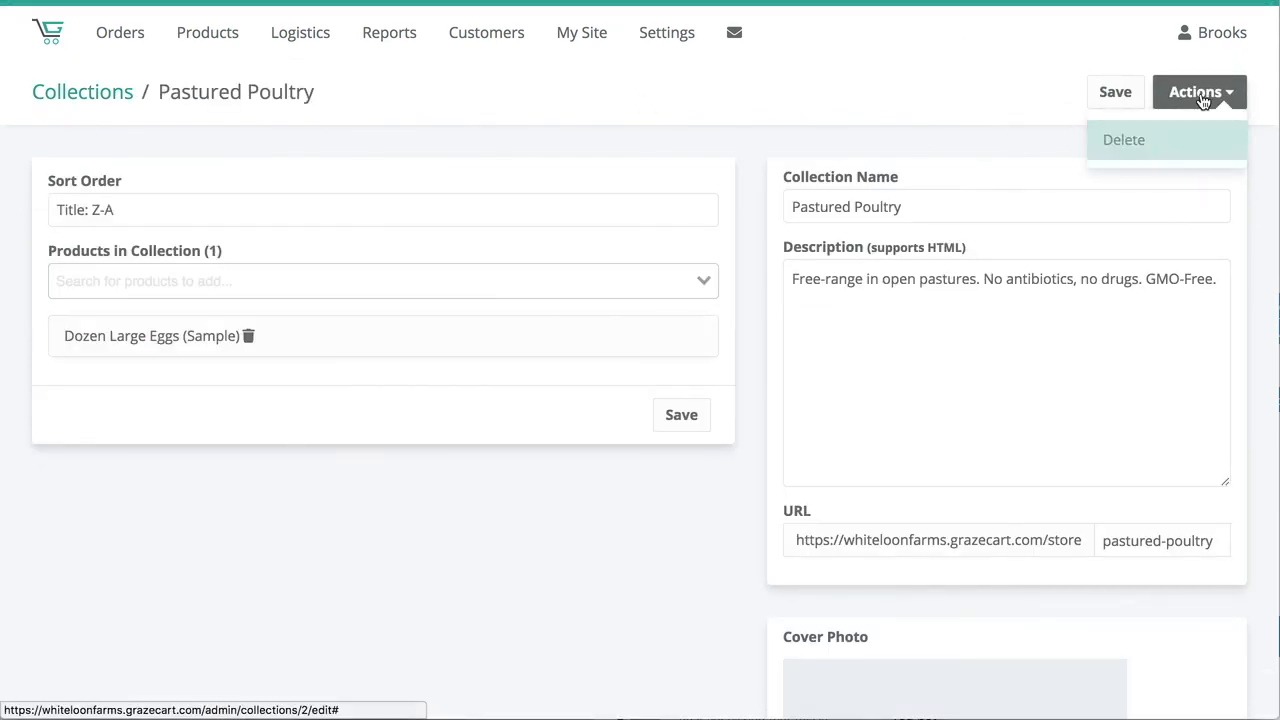
pyautogui.click(1202, 100)
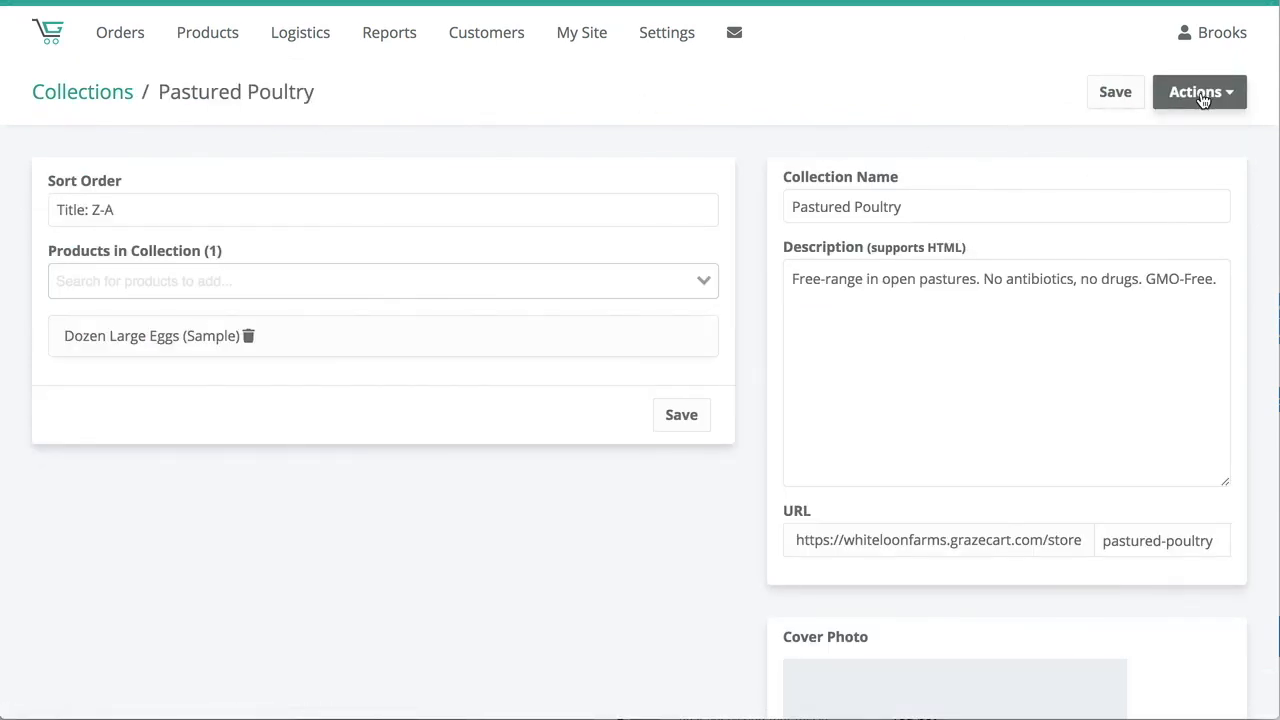